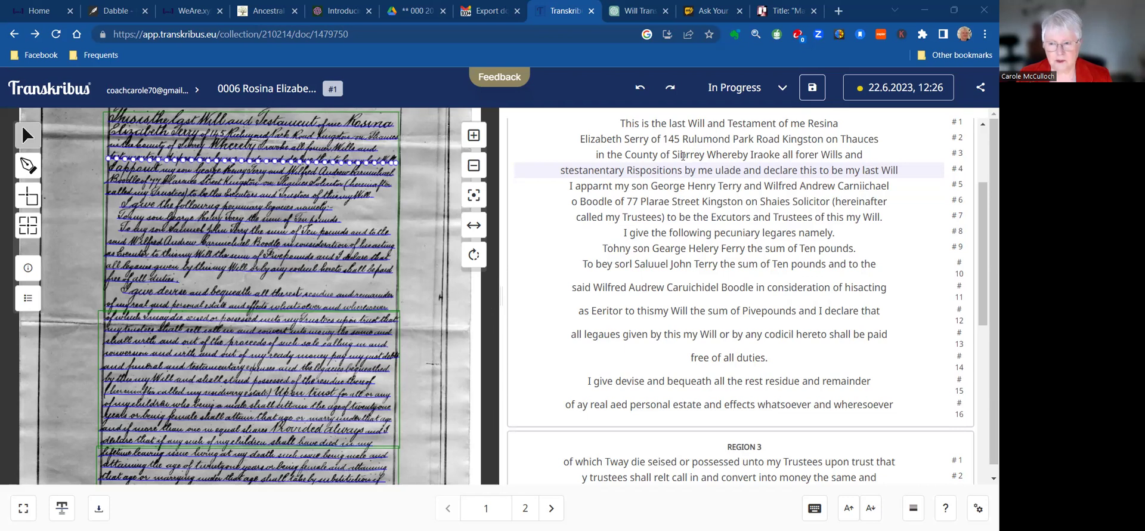
double_click(683, 156)
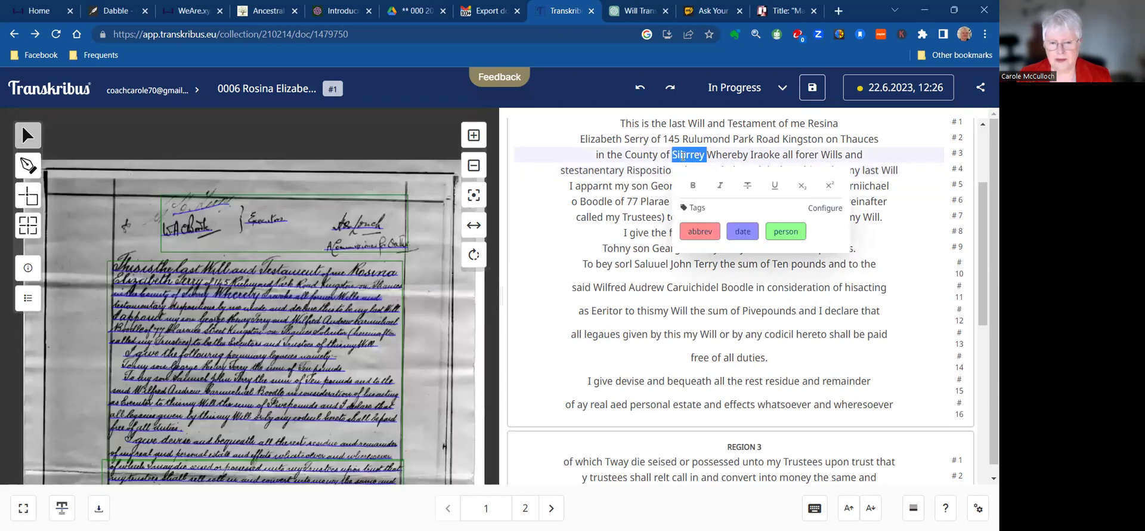
left_click(541, 268)
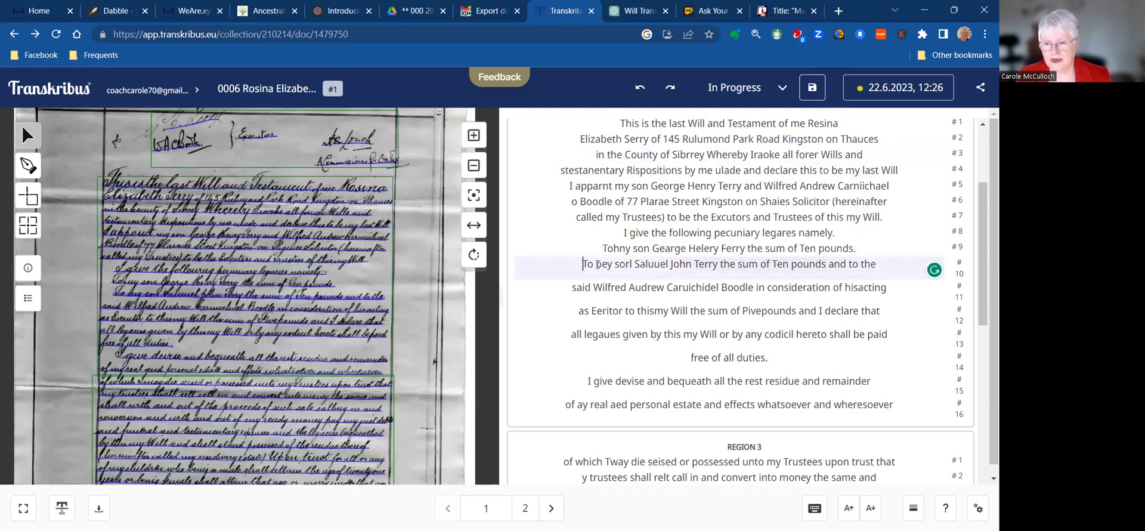
left_click_drag(596, 264, 687, 272)
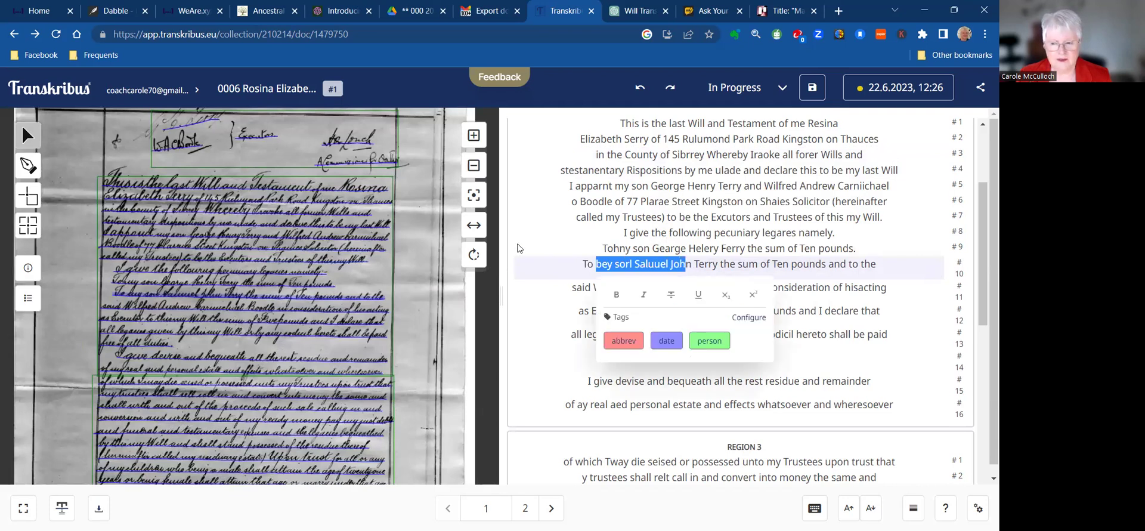
left_click(539, 242)
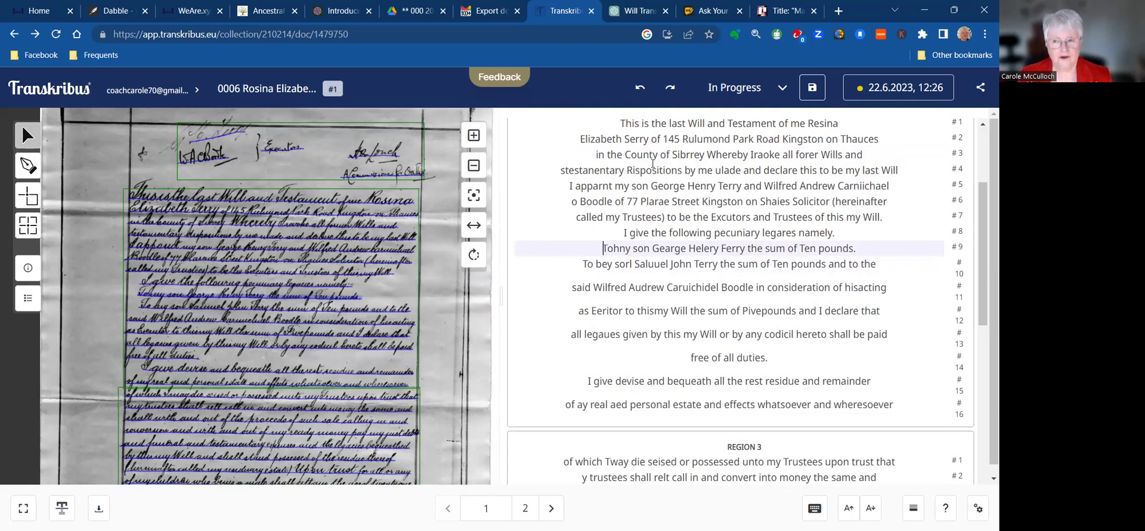
- In the Will Transcription chat, highlight the transcription's opening paragraphs: opening, executors and pecuniary legacies
left_click(644, 13)
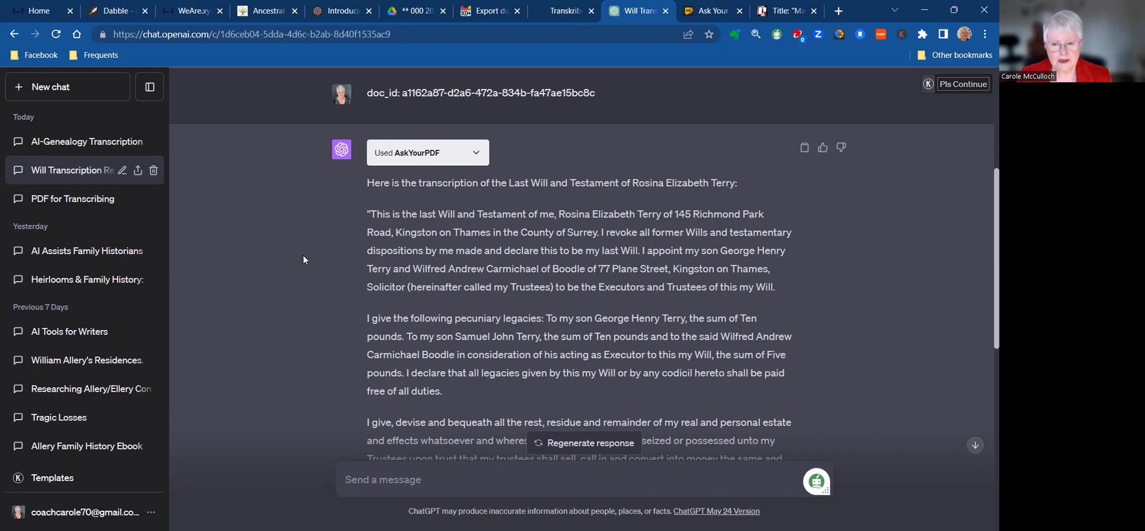
scroll(303, 259, "down", 1)
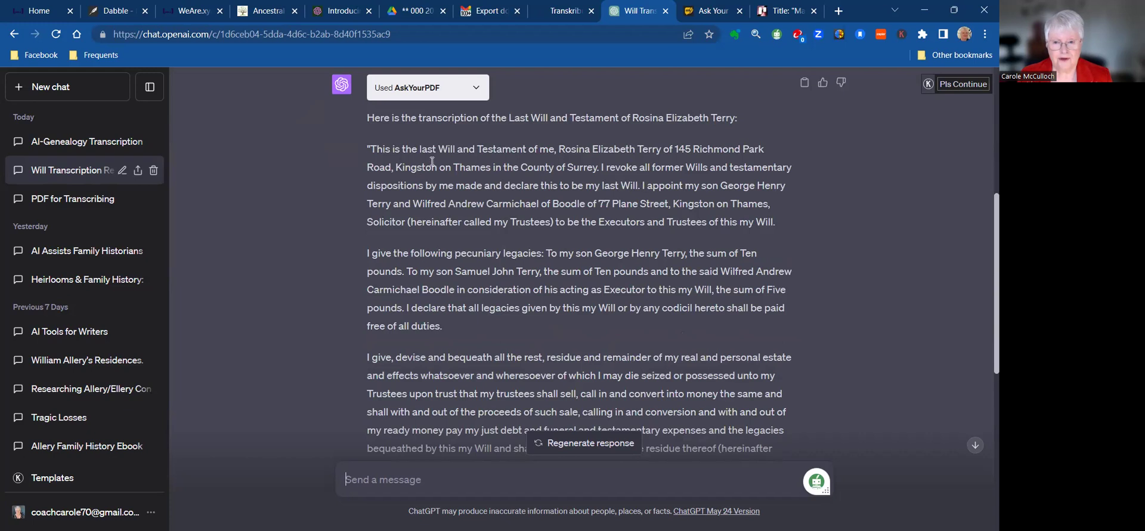
left_click_drag(546, 150, 669, 318)
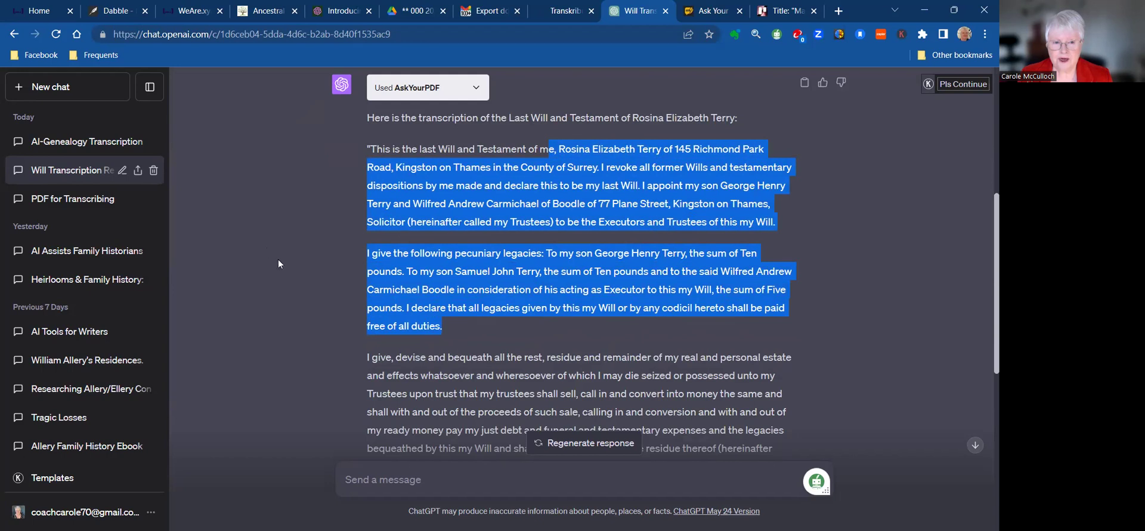
- Open the PDF for Transcribing conversation and go back to its beginning
left_click(84, 203)
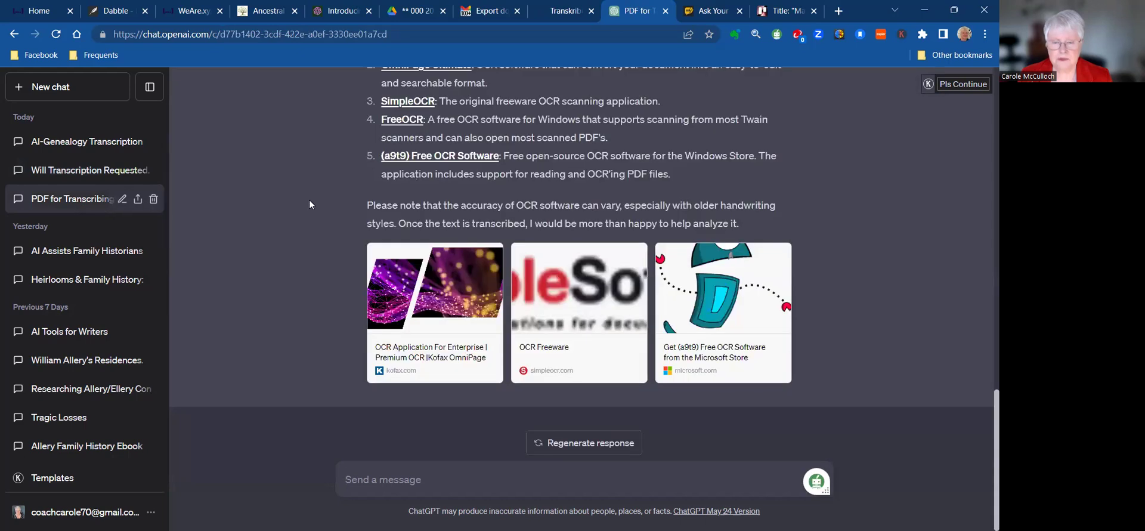
scroll(310, 204, "up", 4)
scroll(308, 204, "up", 5)
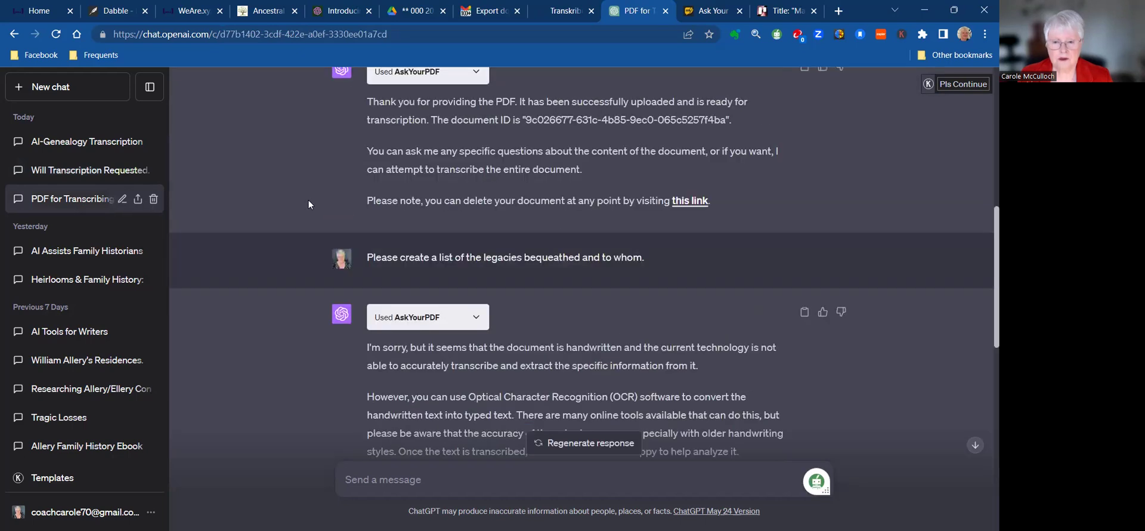
scroll(309, 204, "up", 2)
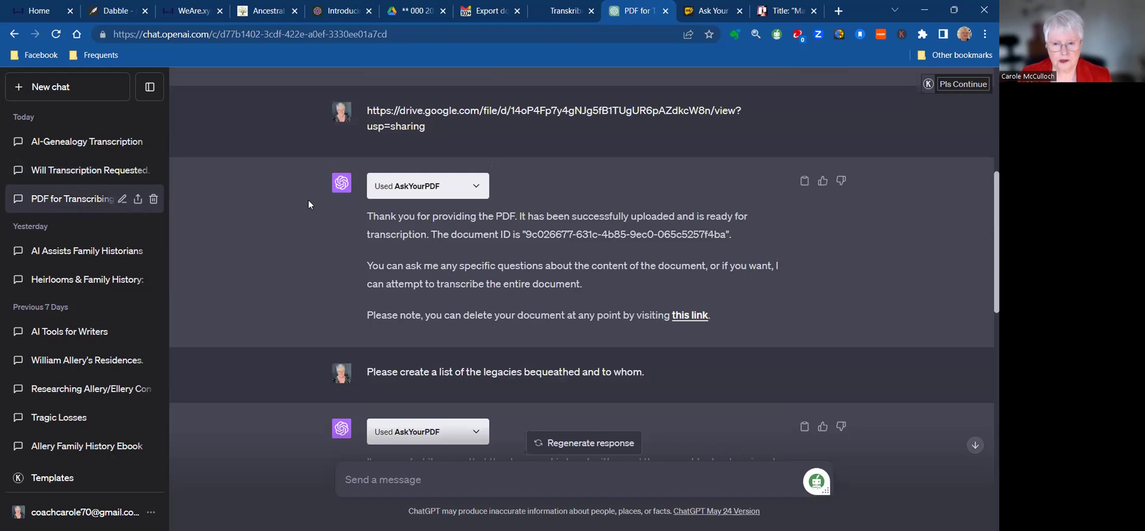
scroll(308, 204, "up", 1)
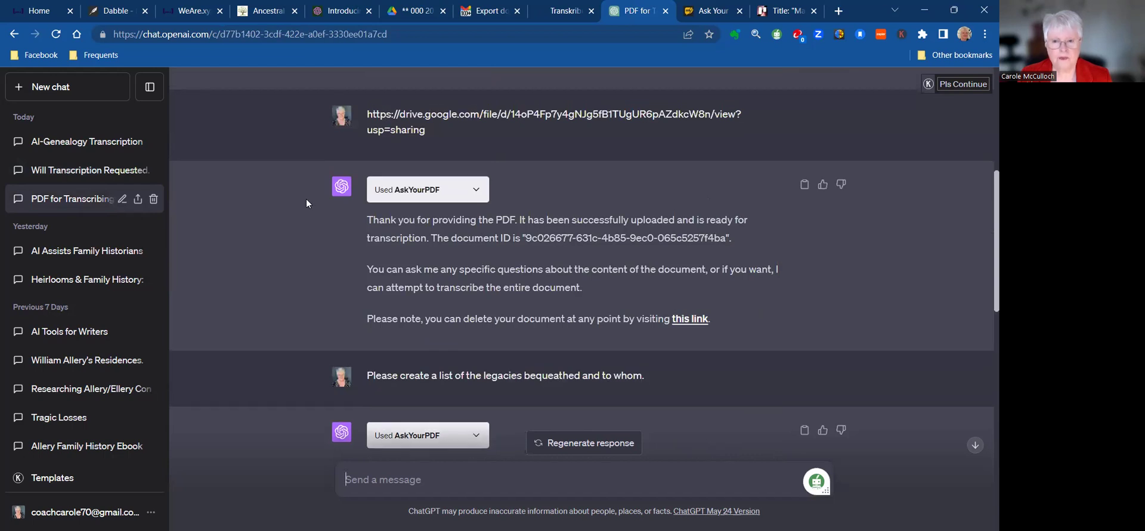
scroll(306, 199, "up", 5)
scroll(306, 199, "up", 1)
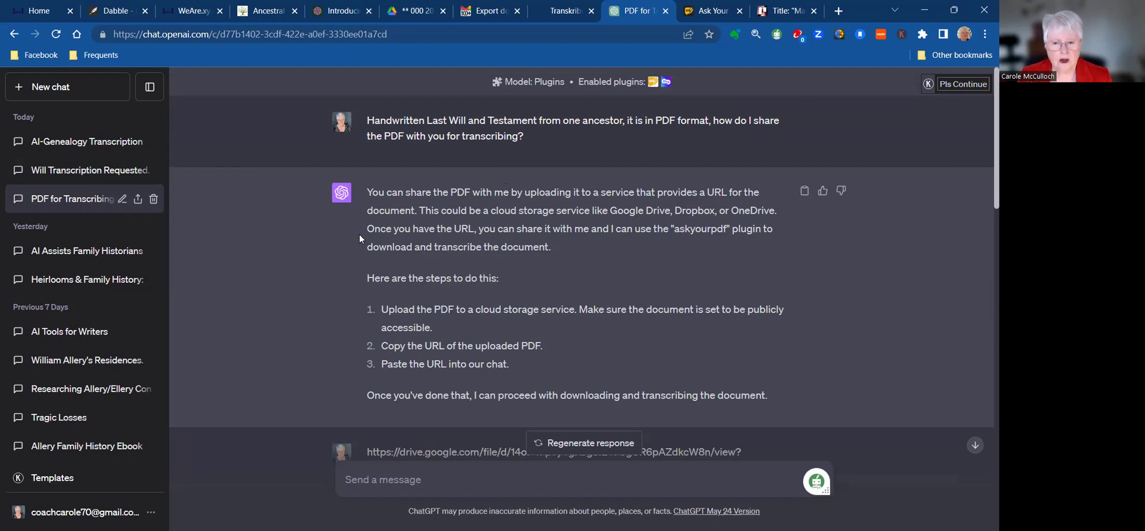
- Highlight the three steps (upload to cloud storage, copy URL, paste URL), then reach AskYourPDF's reply
left_click_drag(384, 242, 576, 239)
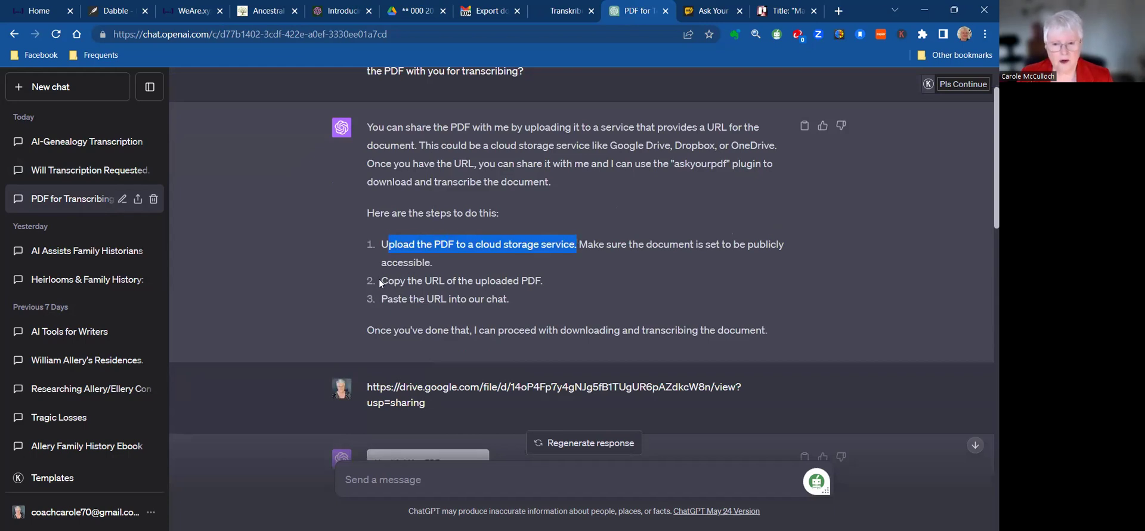
left_click_drag(379, 280, 548, 282)
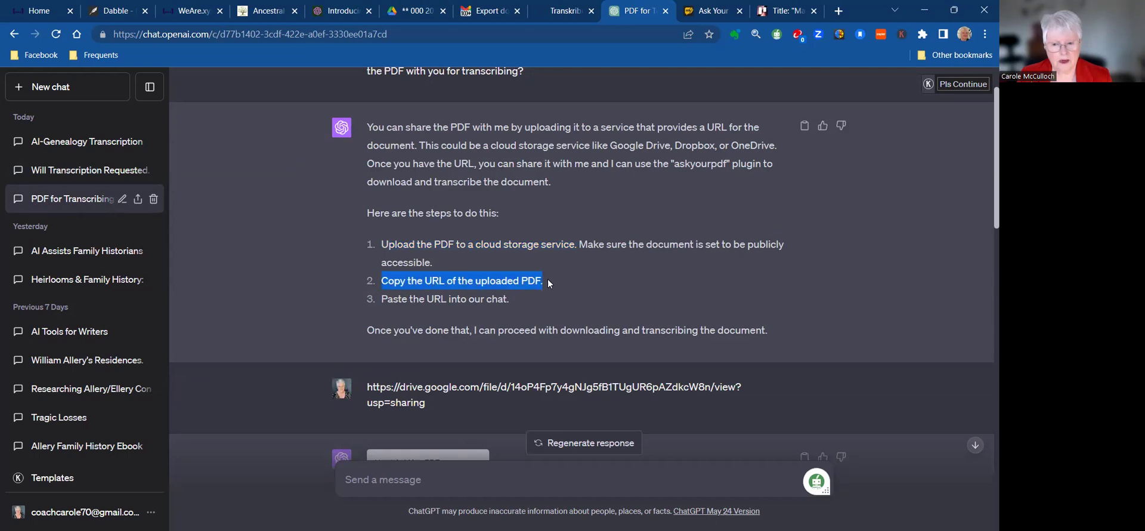
left_click_drag(381, 301, 543, 299)
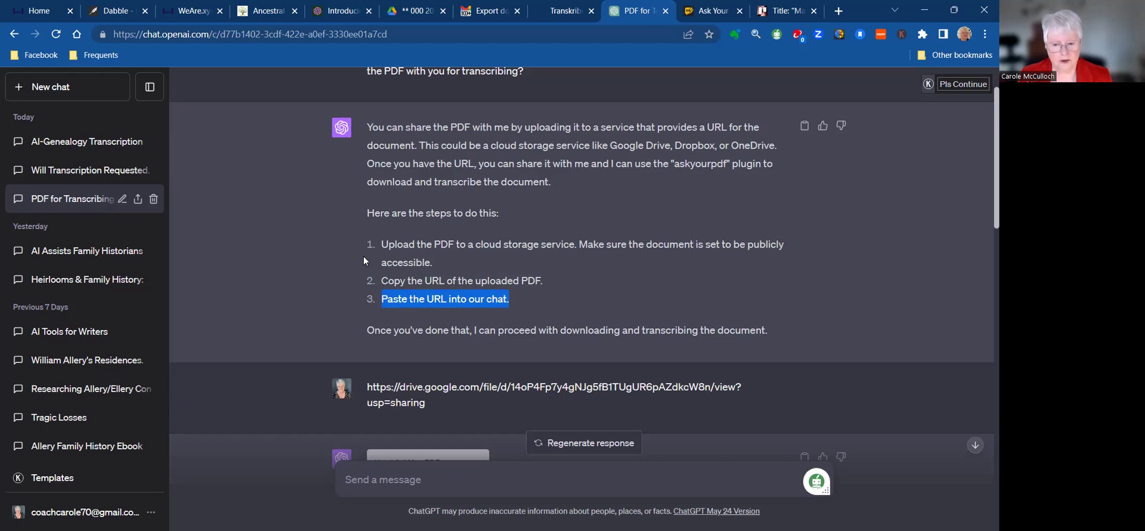
scroll(325, 250, "down", 2)
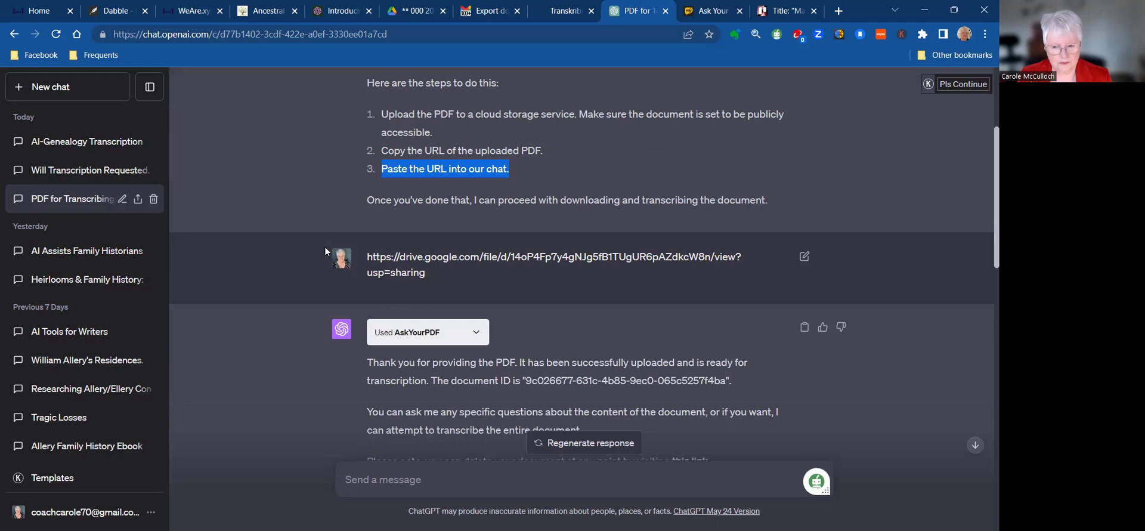
scroll(324, 251, "down", 1)
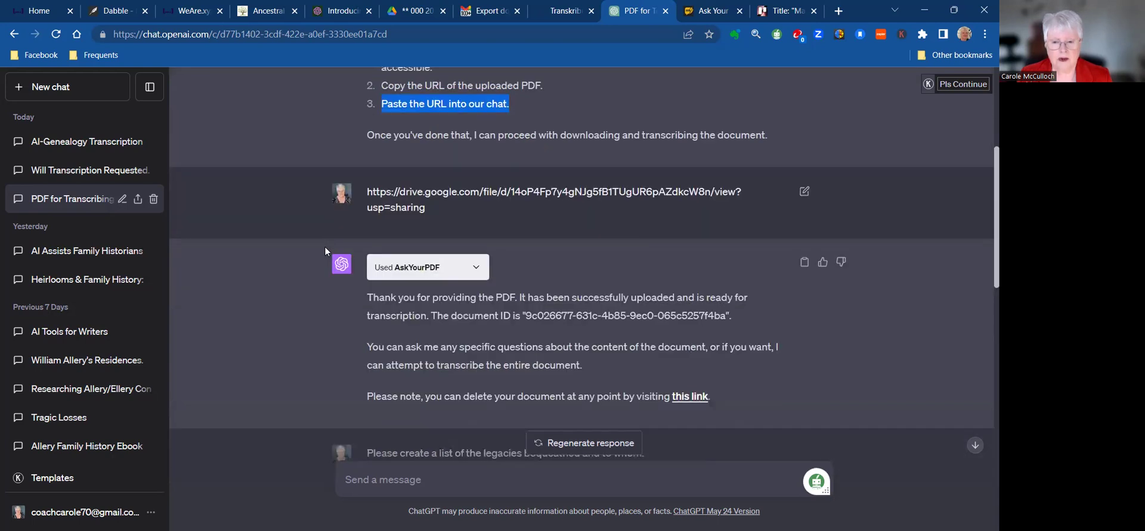
scroll(325, 250, "down", 1)
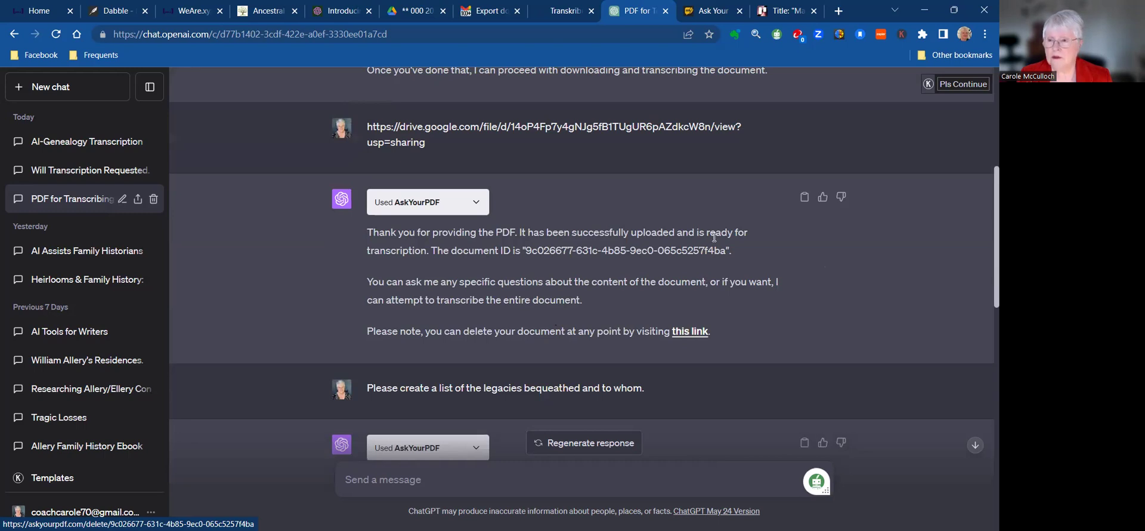
- Check the AskYourPDF upload page, then return to the PDF for Transcribing chat showing the document ID
left_click(711, 12)
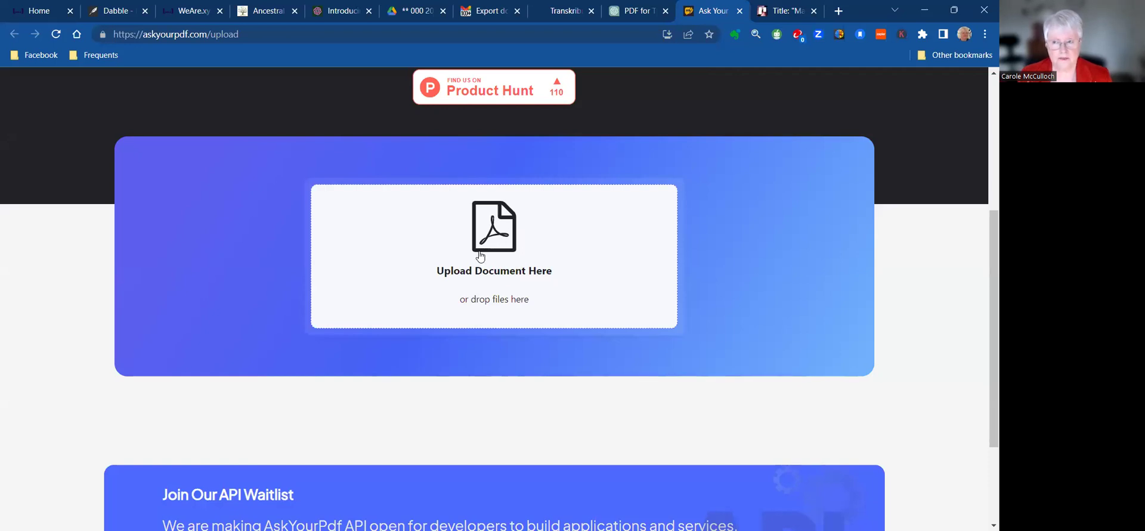
left_click(634, 12)
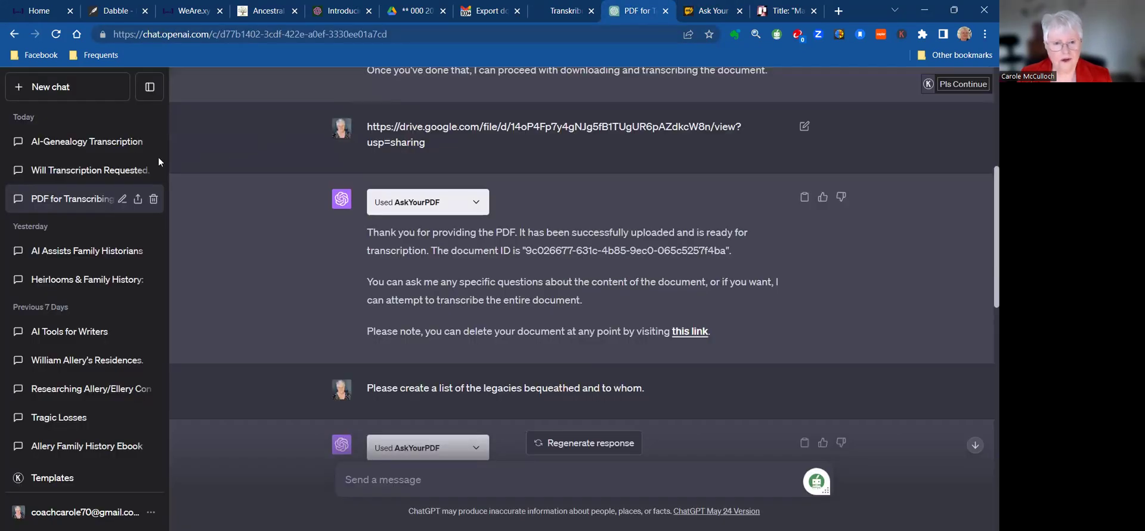
- In the earlier transcription chat, select the doc_id message and review the AskYourPDF transcription below it
left_click(120, 148)
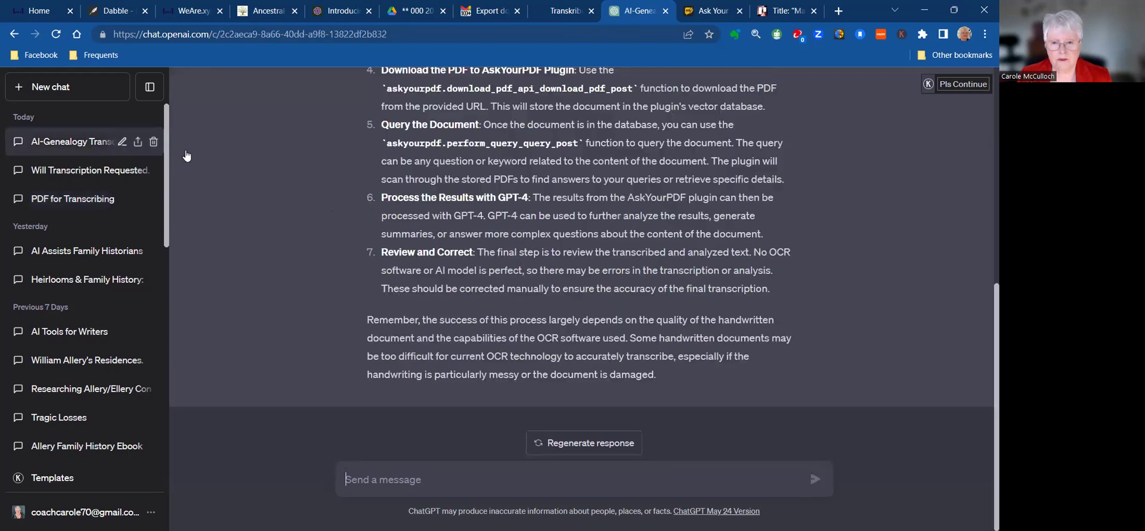
scroll(452, 198, "up", 5)
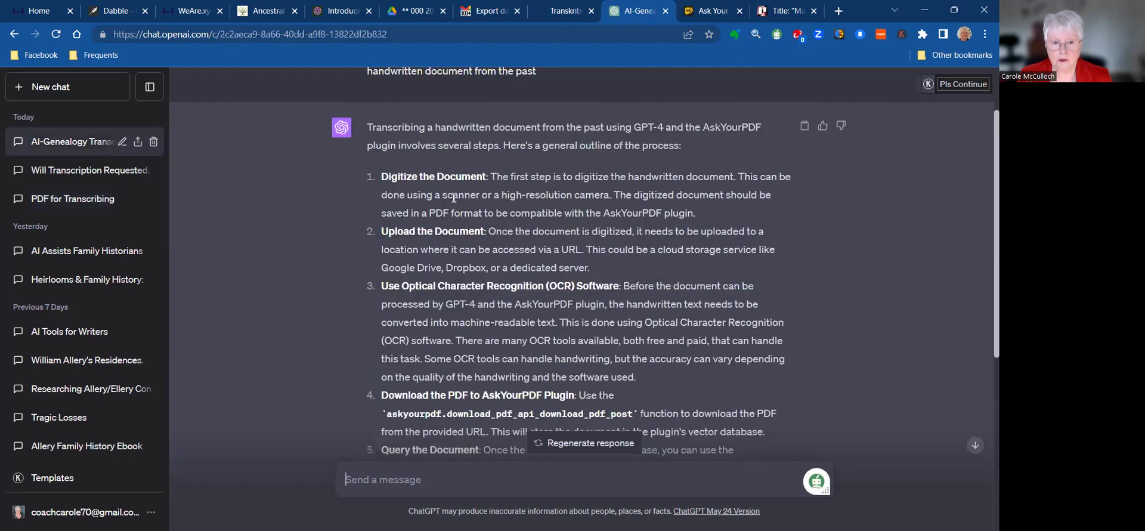
scroll(453, 197, "up", 2)
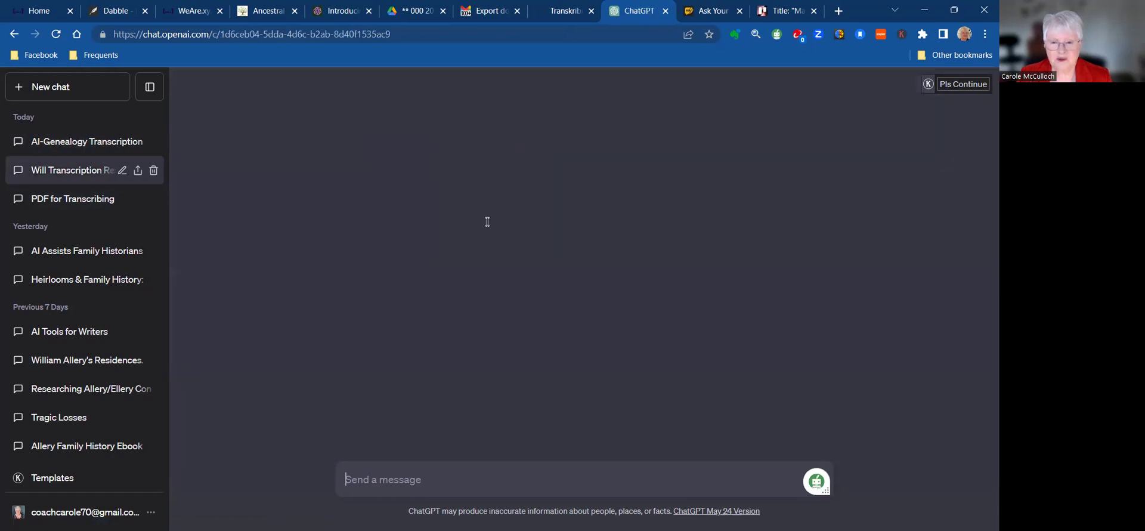
scroll(487, 221, "up", 5)
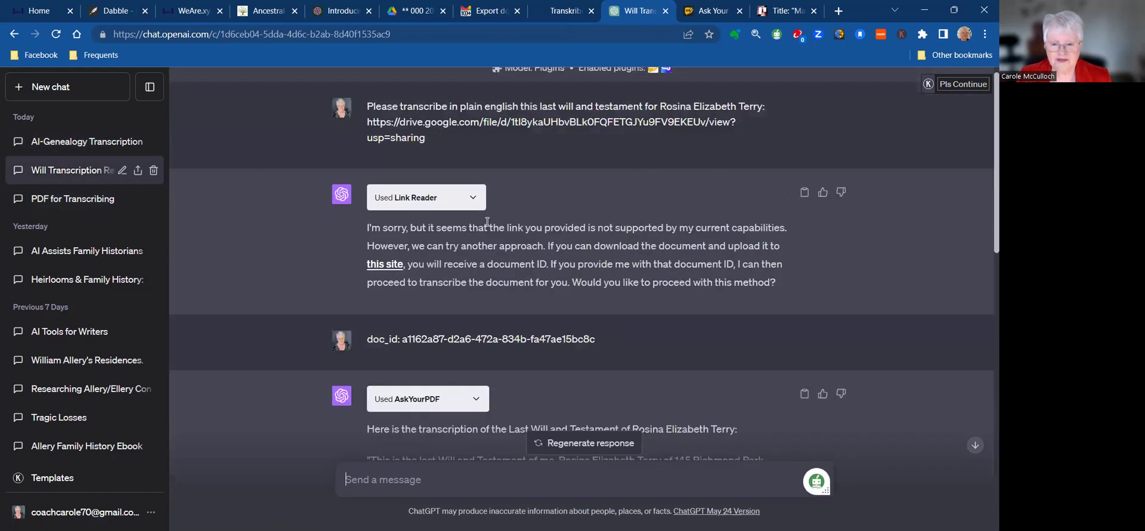
left_click_drag(610, 335, 367, 343)
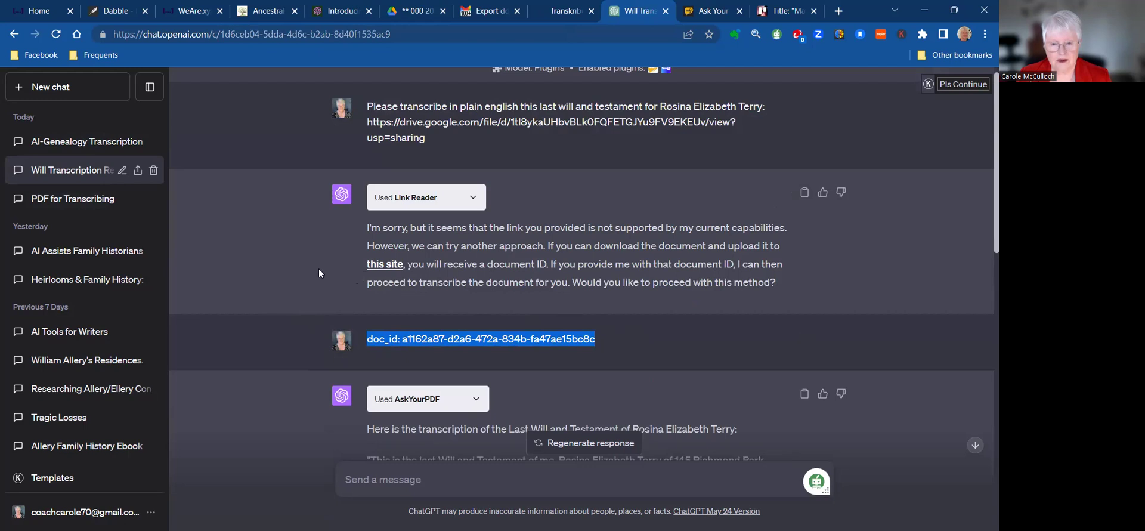
scroll(300, 260, "down", 5)
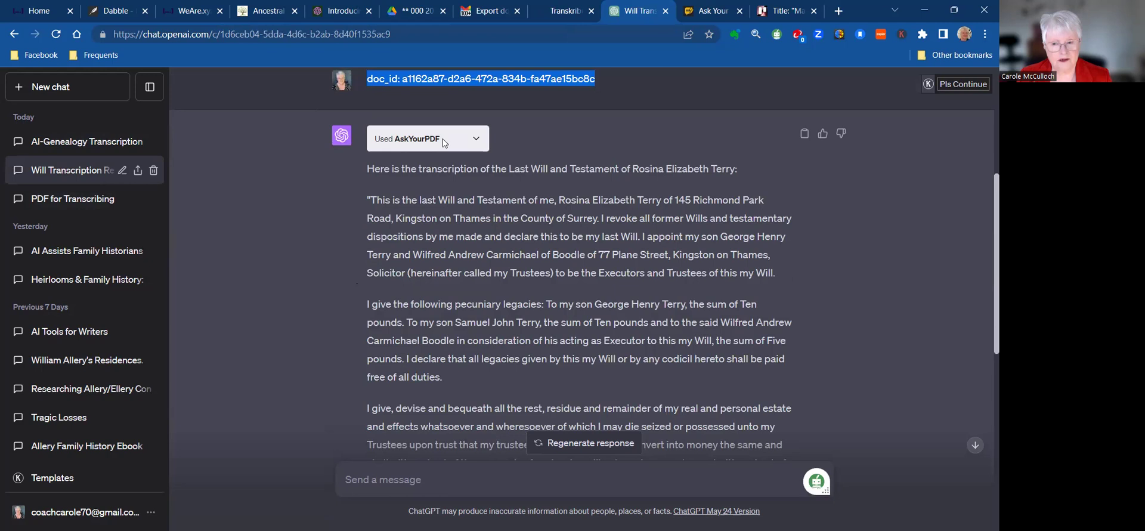
scroll(592, 220, "up", 5)
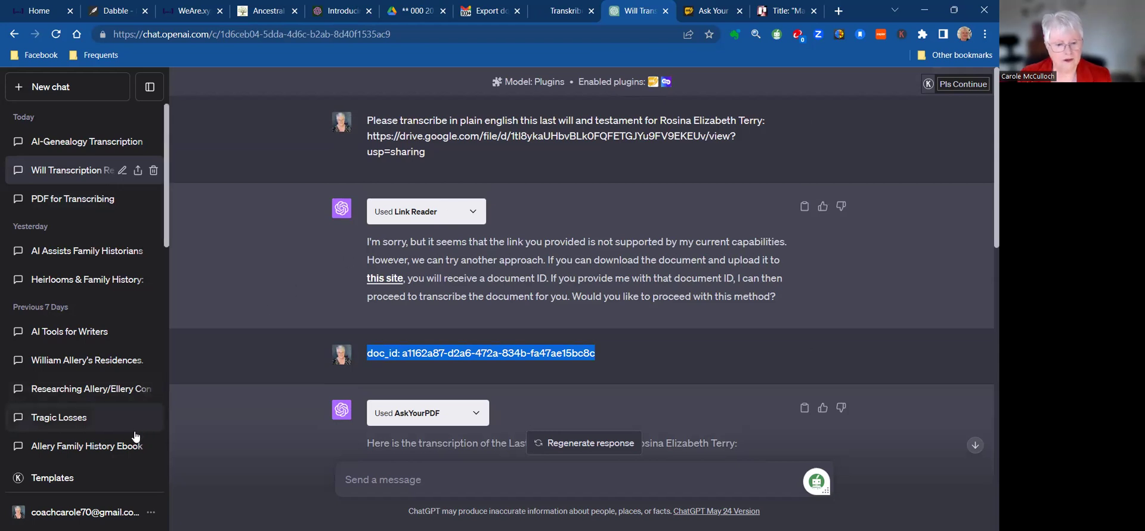
scroll(128, 444, "down", 4)
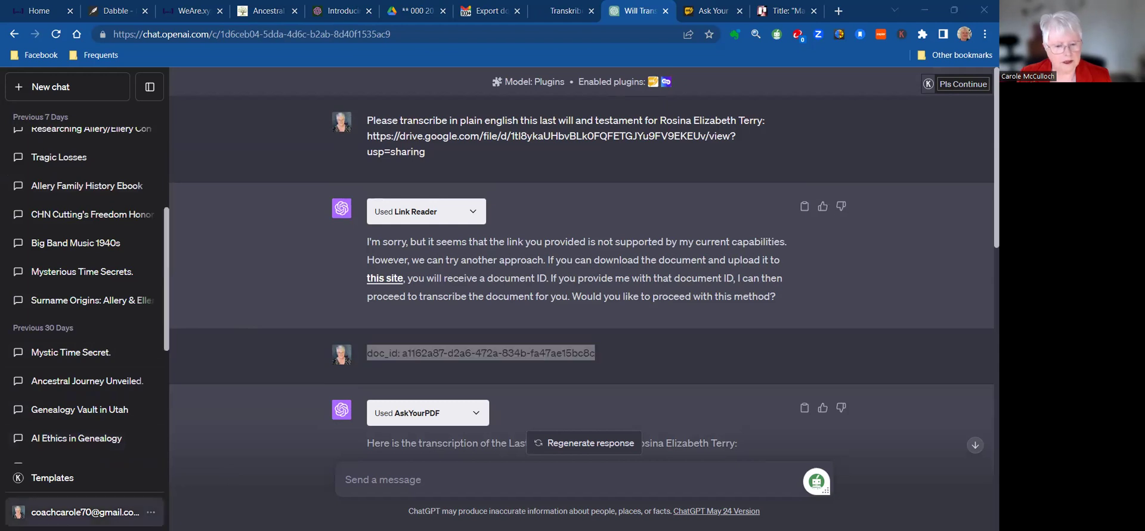
left_click(84, 512)
left_click(54, 438)
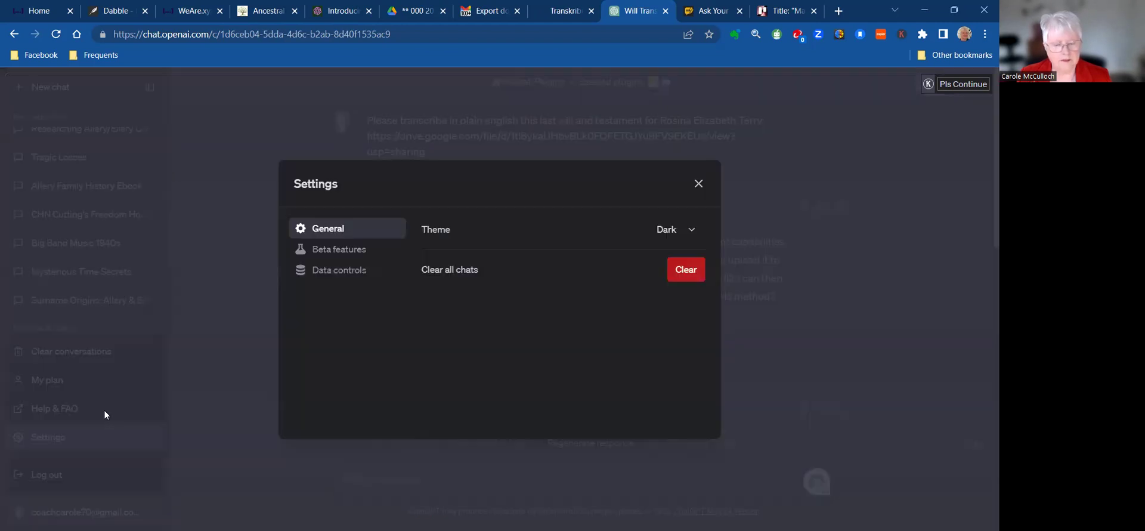
left_click(334, 253)
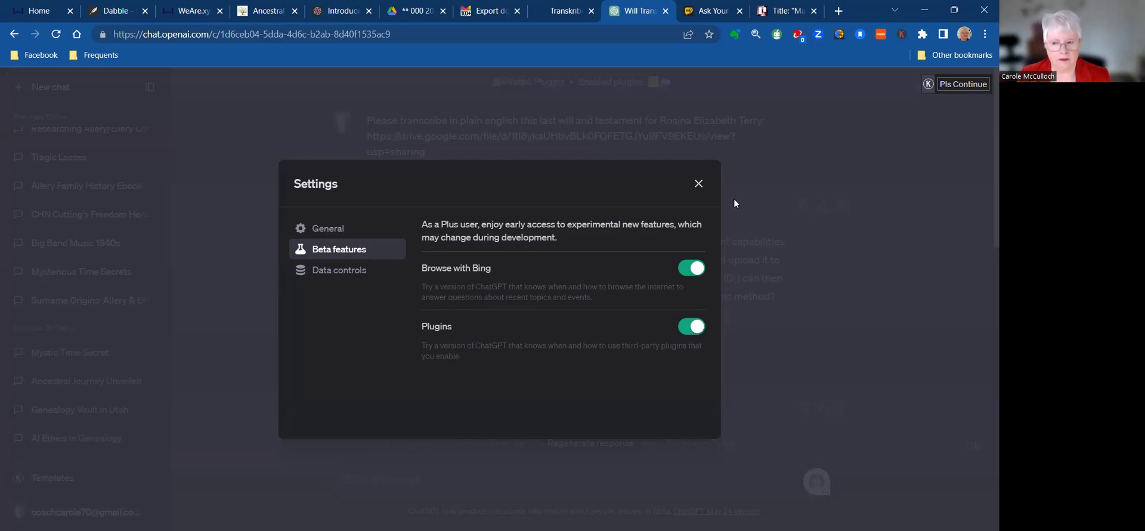
left_click(698, 184)
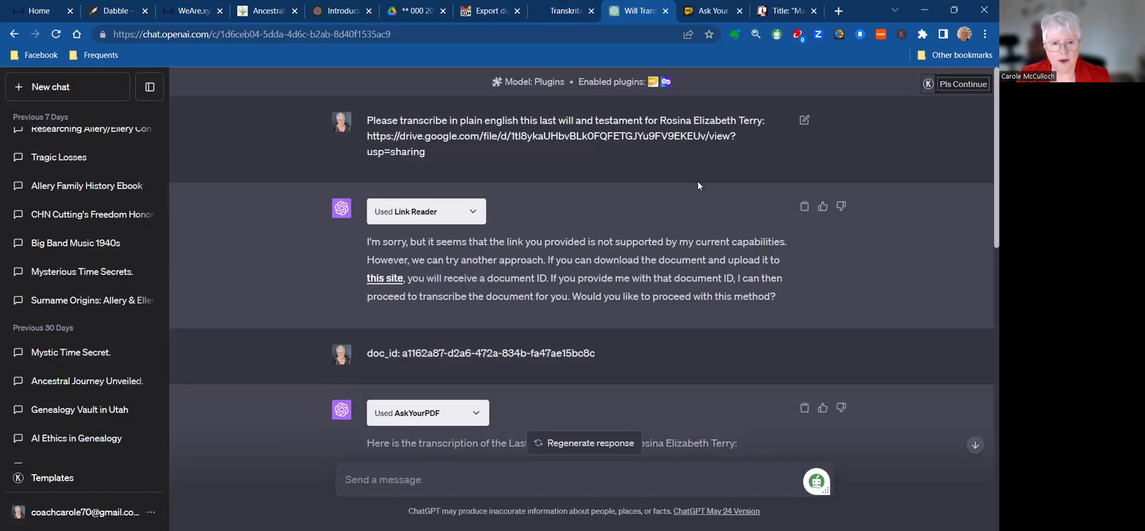
- Start a new chat using GPT-4 in Plugins mode
left_click(81, 91)
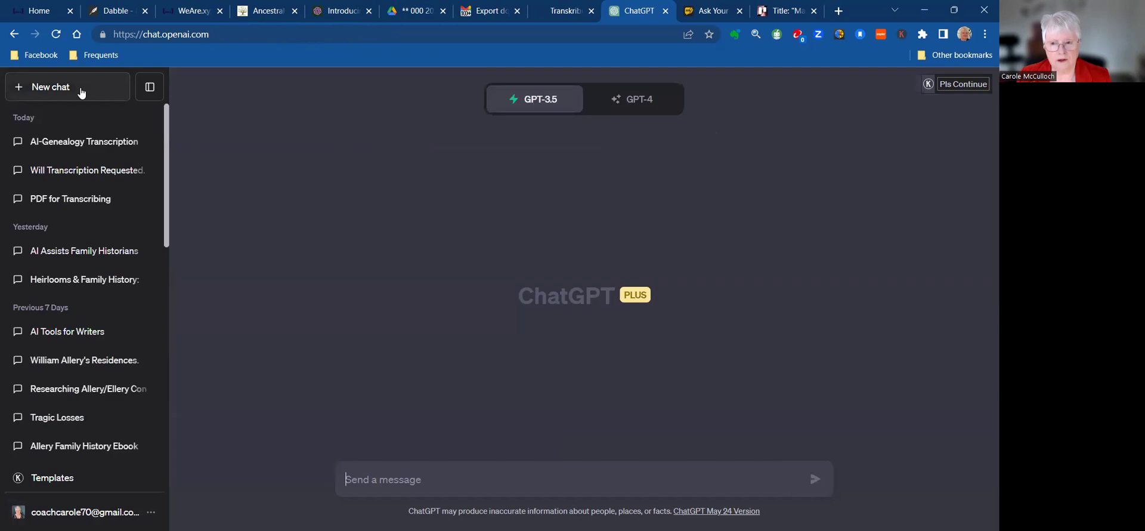
left_click(634, 101)
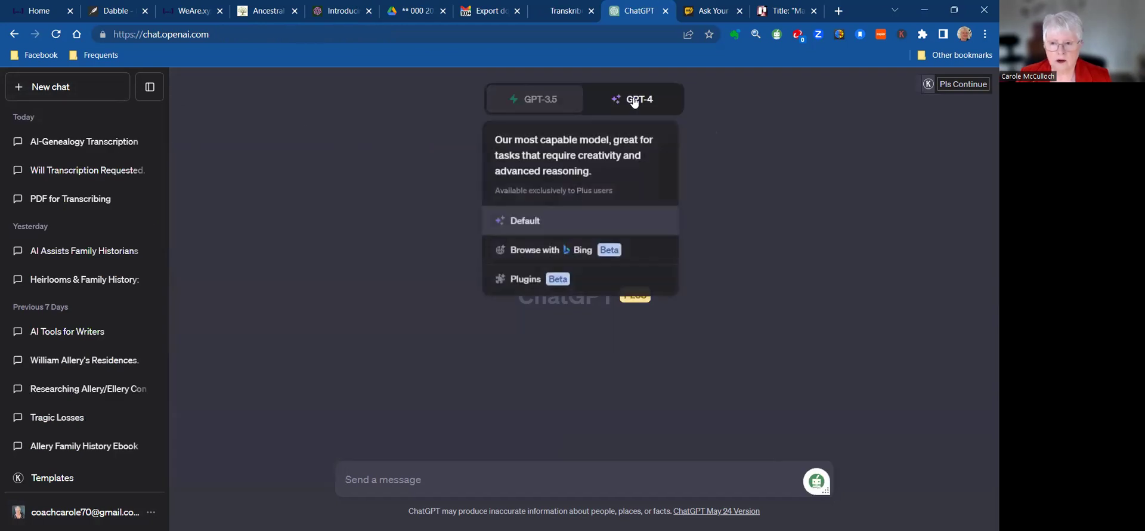
left_click(634, 101)
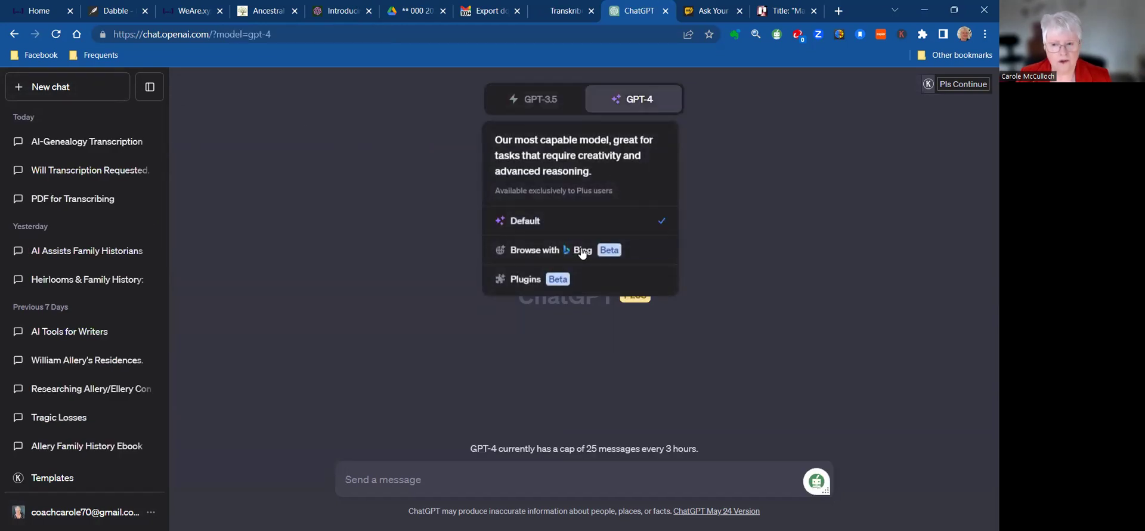
left_click(528, 282)
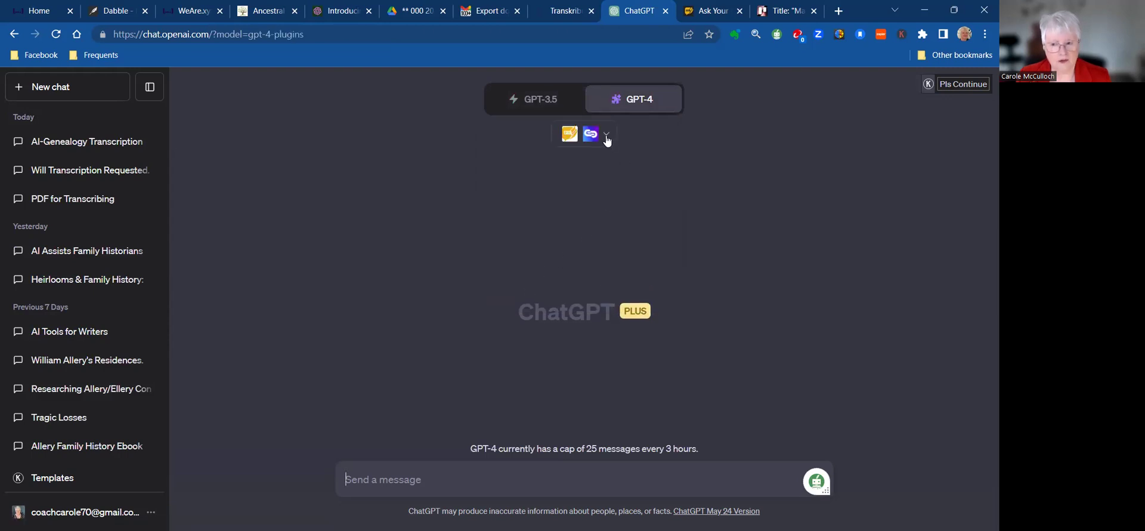
- Enable the Video Insights plugin alongside AskYourPDF and Link Reader
left_click(607, 138)
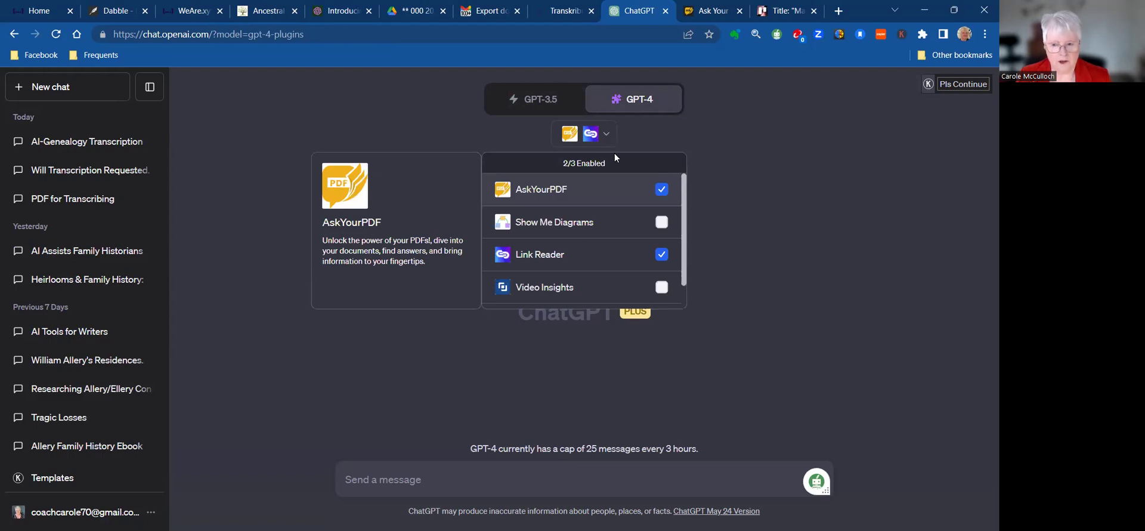
left_click(661, 289)
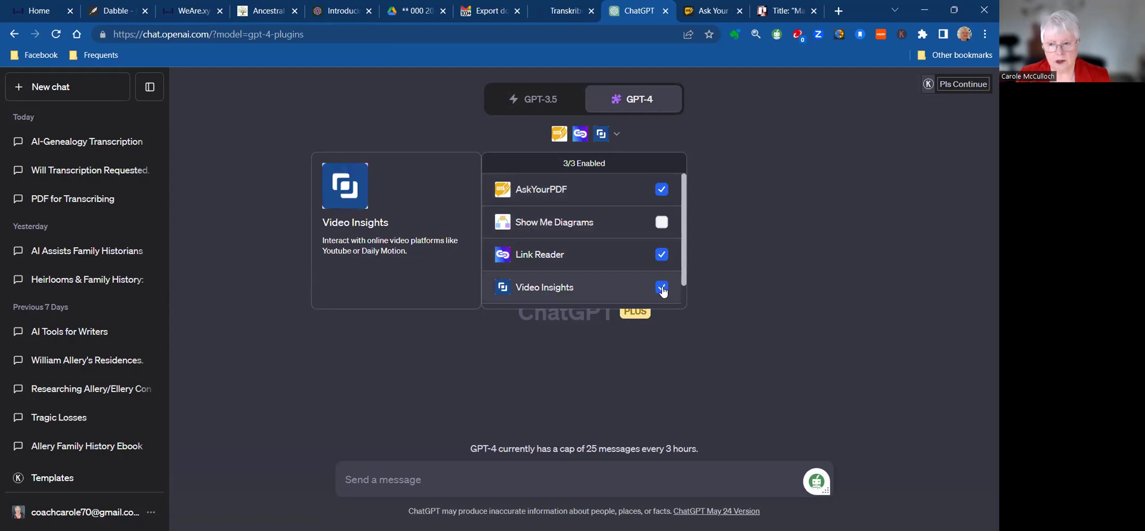
left_click(743, 268)
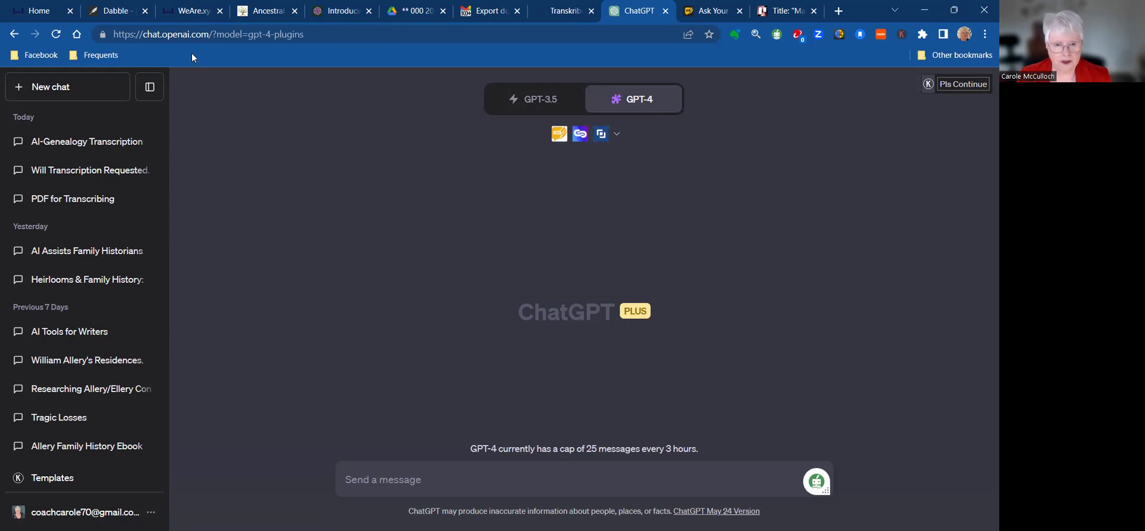
- Switch to Transkribus to view the will's page beside its uncorrected machine transcription
left_click(552, 15)
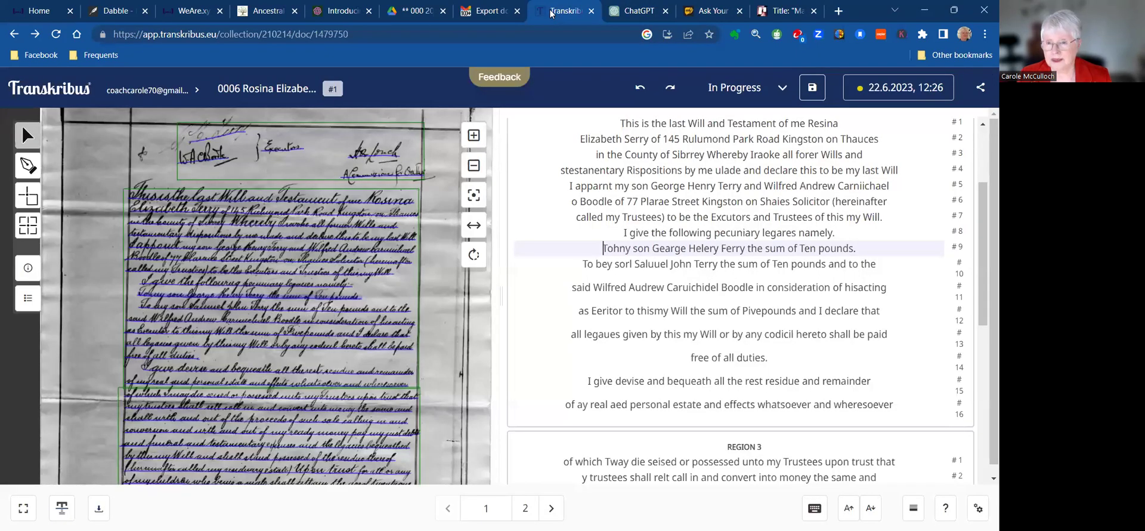